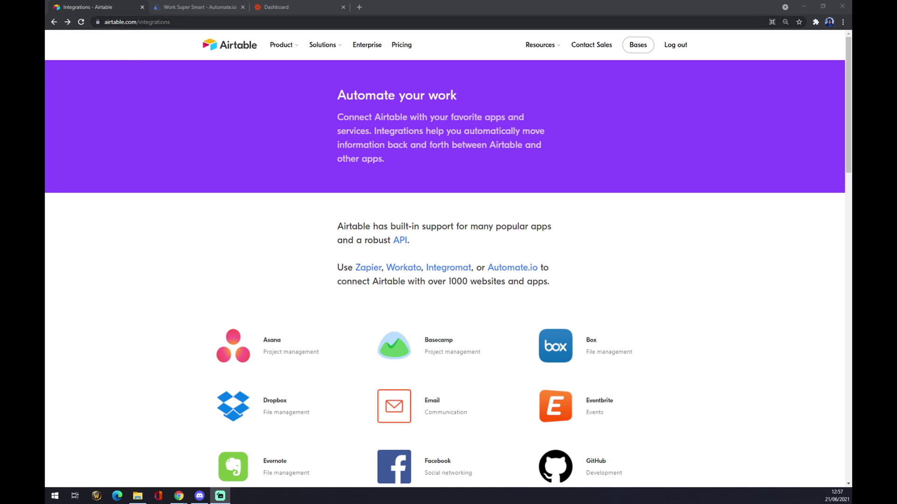
Bring the browser forward and switch to the Automate.io tab
click(120, 26)
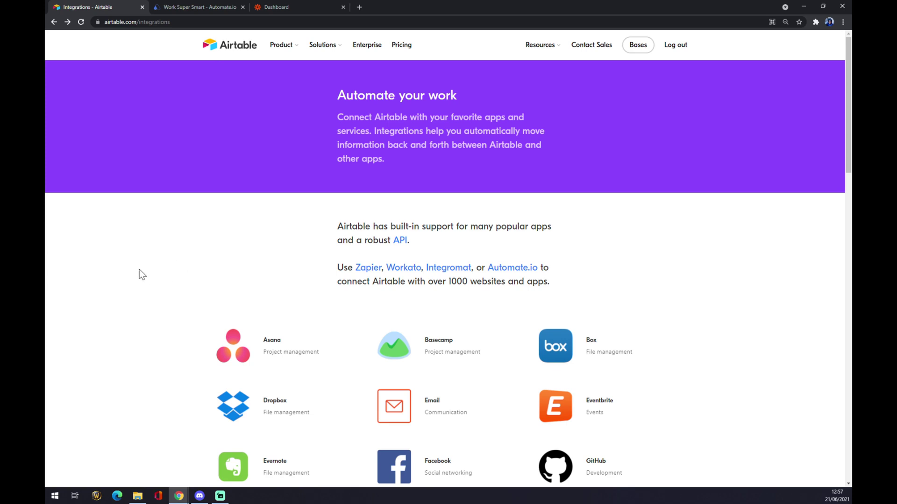
scroll(139, 268, down, 8)
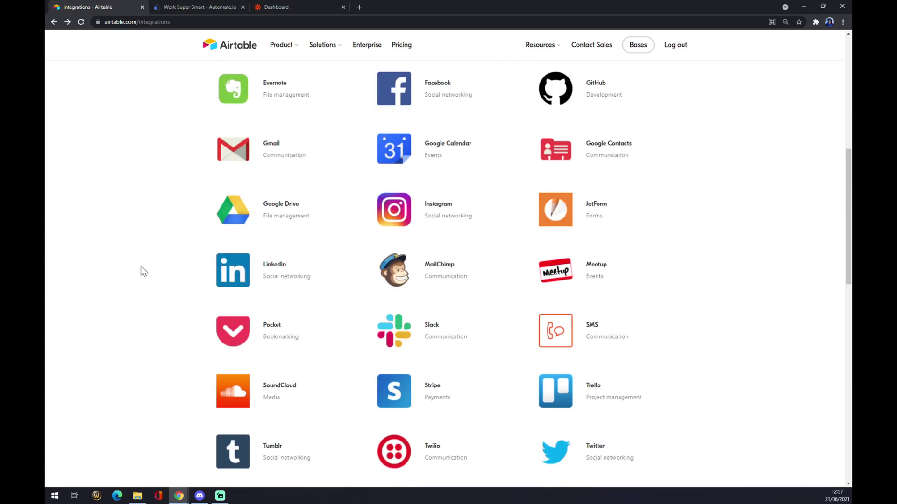
scroll(141, 266, down, 5)
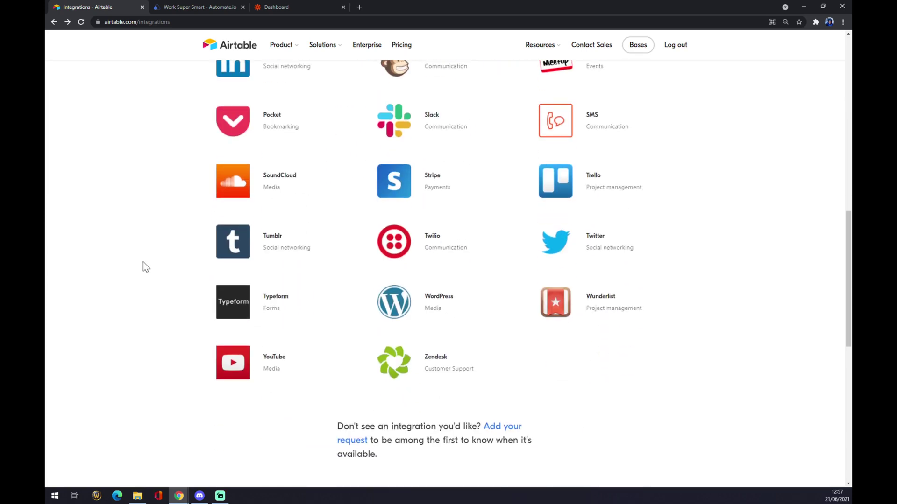
scroll(143, 266, up, 13)
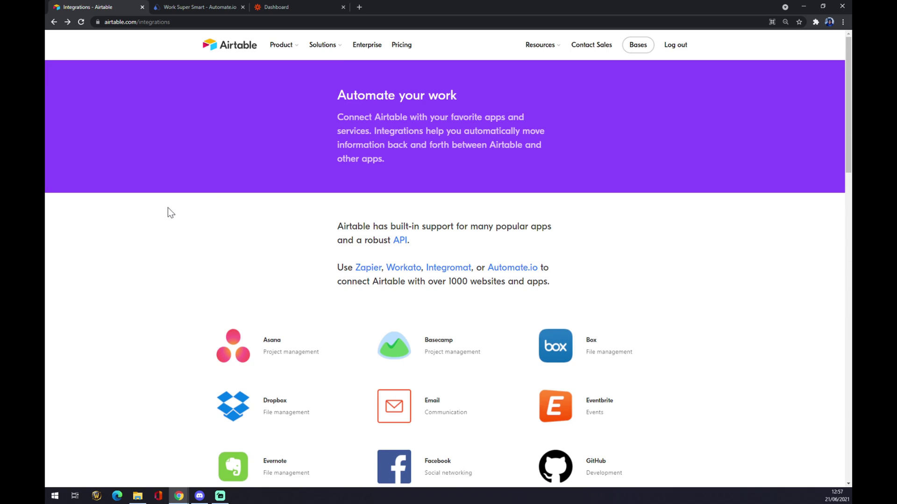
click(213, 8)
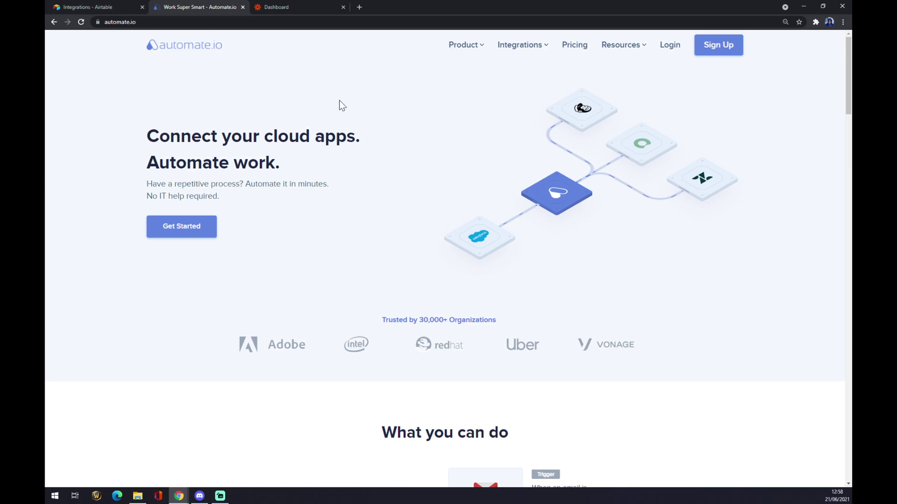
Open Automate.io's full app integrations list and search it for 'airta'
mouse_move(519, 56)
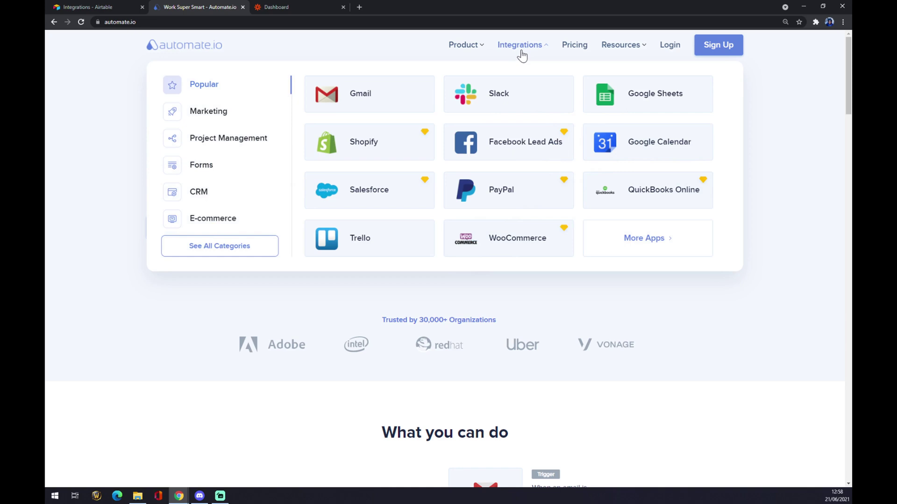
click(219, 253)
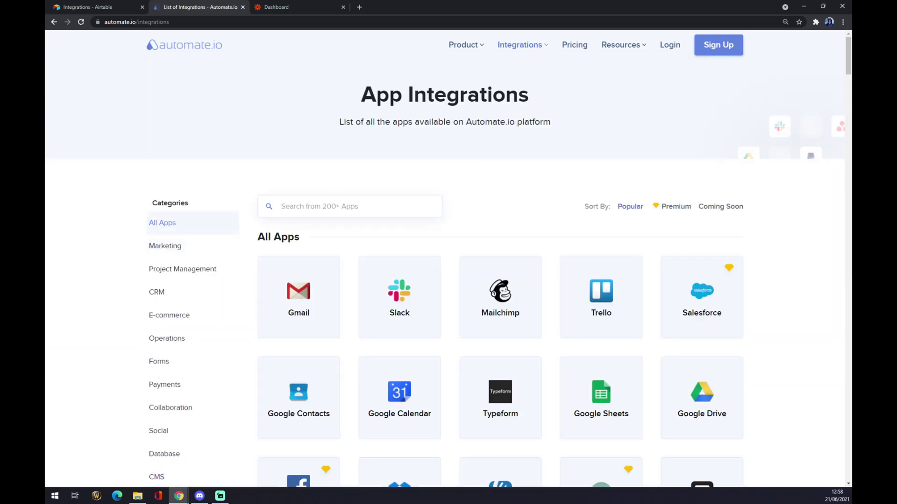
text(airta)
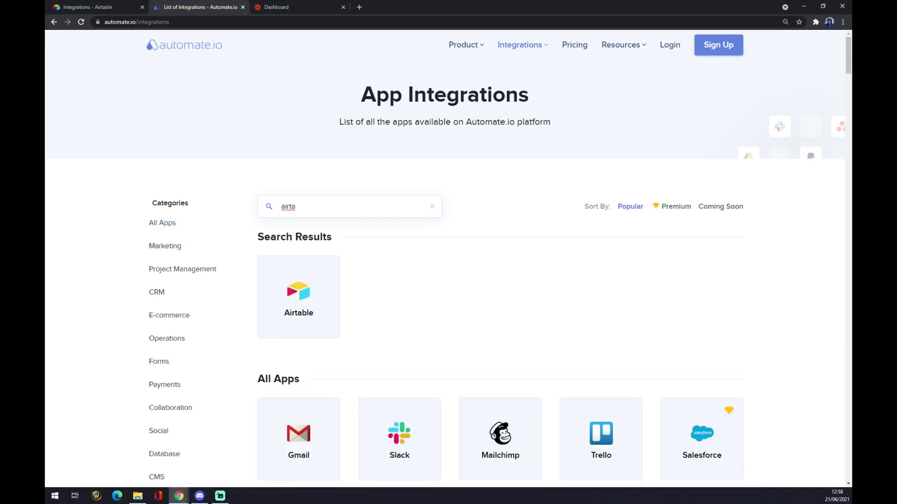
Open the Airtable integrations page and filter its partner apps by 'tea'
click(312, 290)
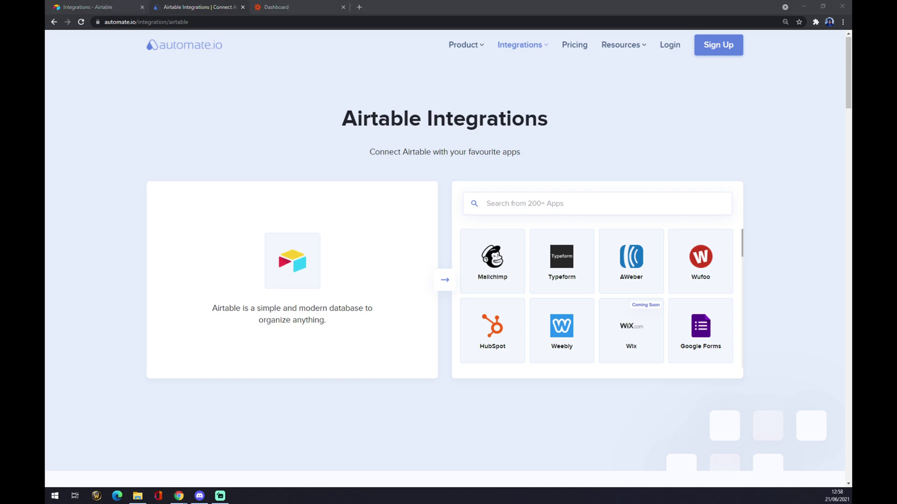
text(tea)
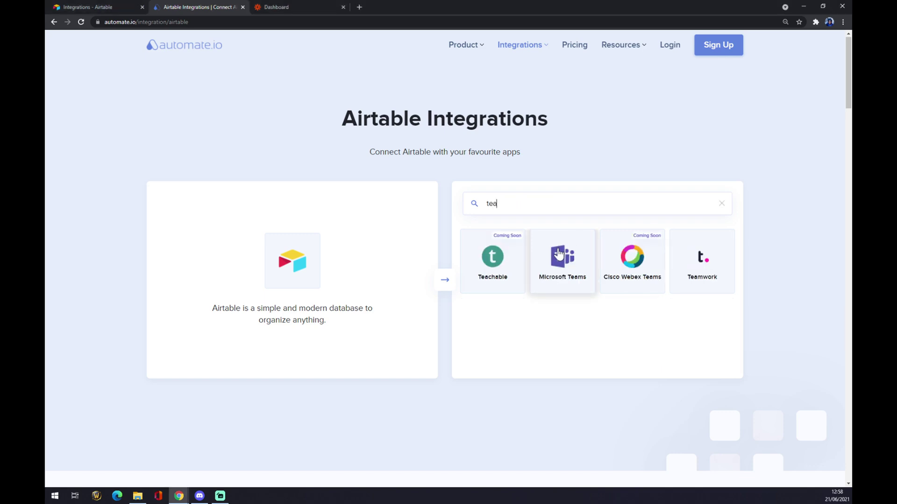
Open the Airtable–Microsoft Teams page and scroll to the Create your own Integration section
click(559, 255)
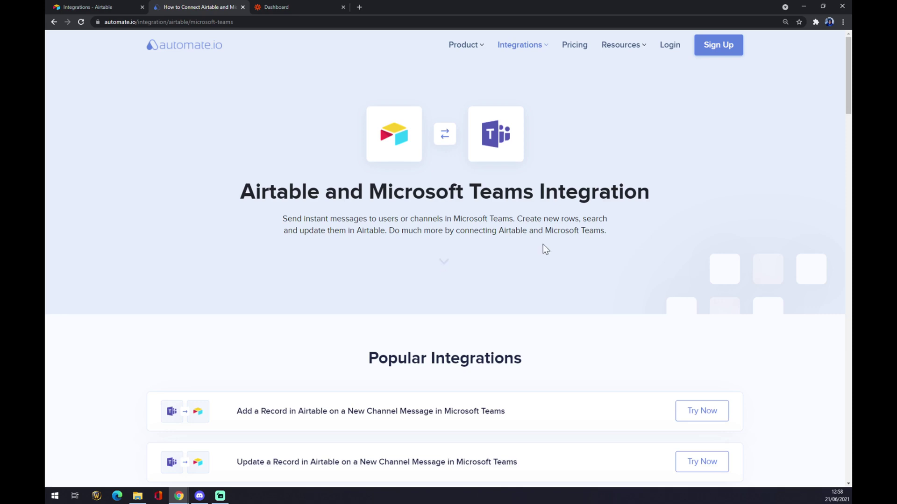
scroll(543, 245, down, 2)
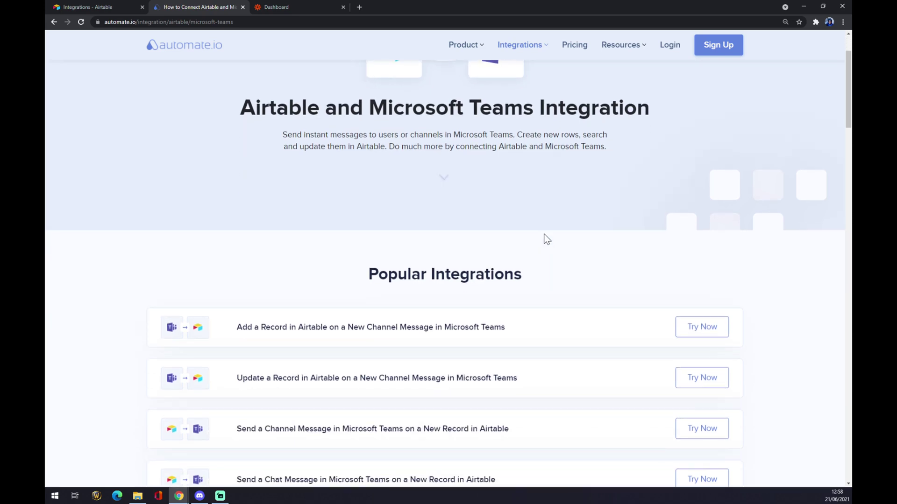
scroll(475, 246, down, 6)
scroll(336, 232, up, 4)
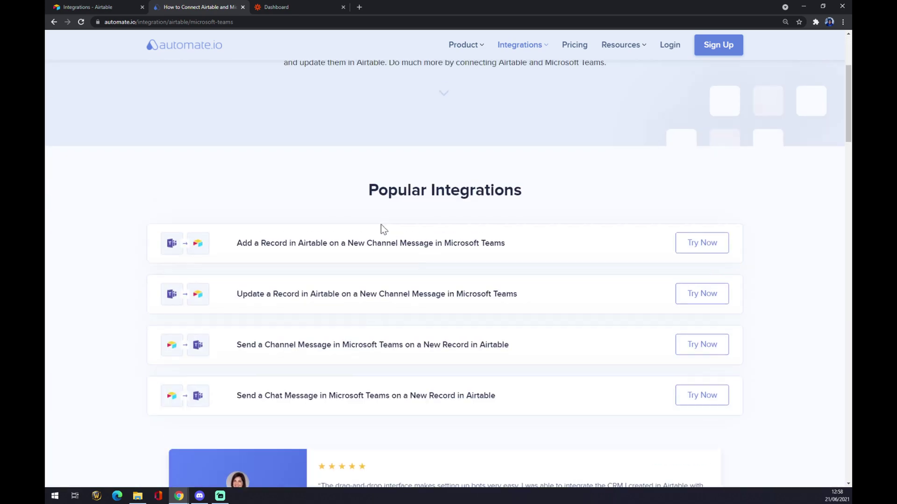
scroll(304, 230, down, 2)
scroll(289, 201, down, 6)
scroll(349, 194, down, 2)
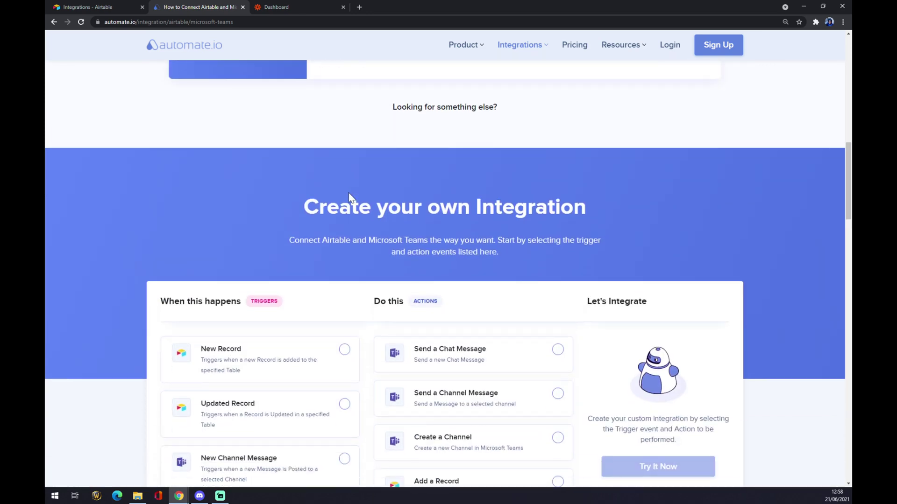
drag(293, 202, 573, 215)
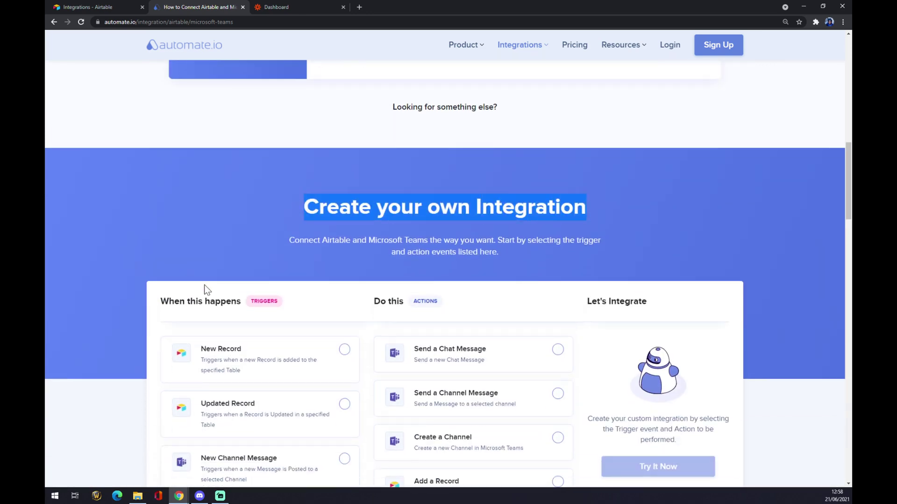
scroll(177, 280, down, 3)
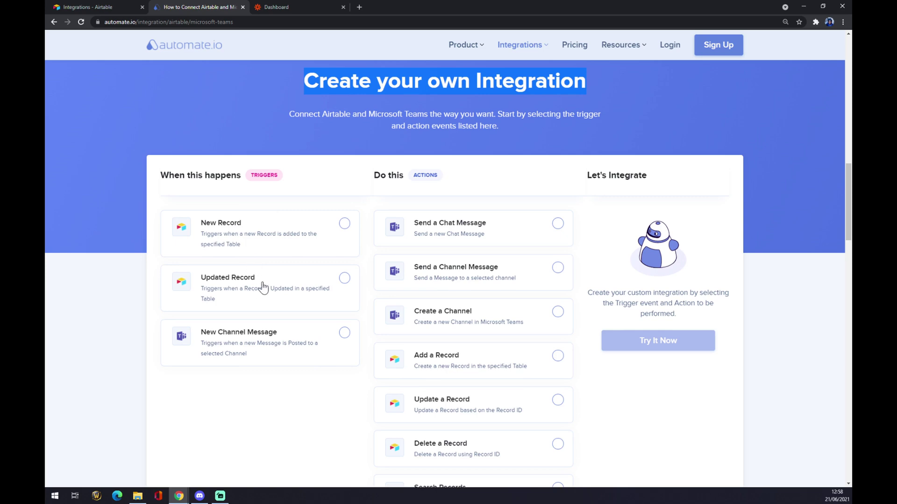
Pick New Record as the trigger and Send a Chat Message as the action
click(345, 231)
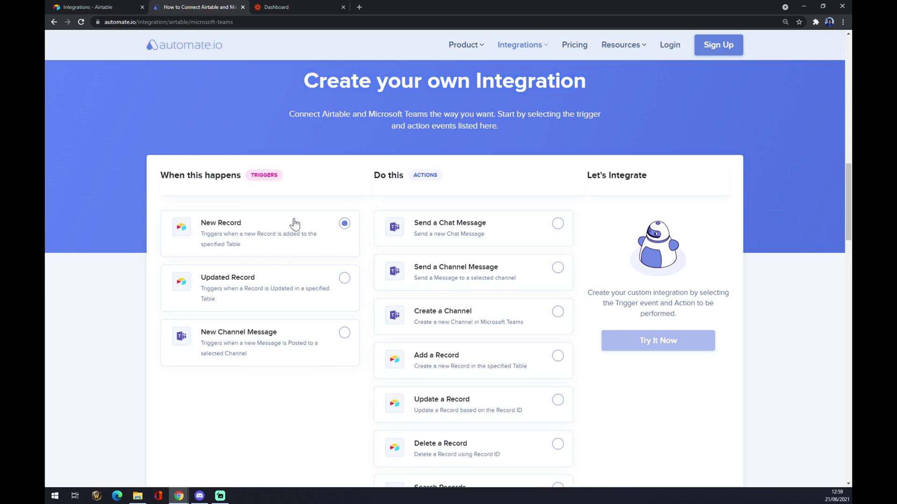
drag(369, 176, 442, 175)
click(442, 175)
click(473, 230)
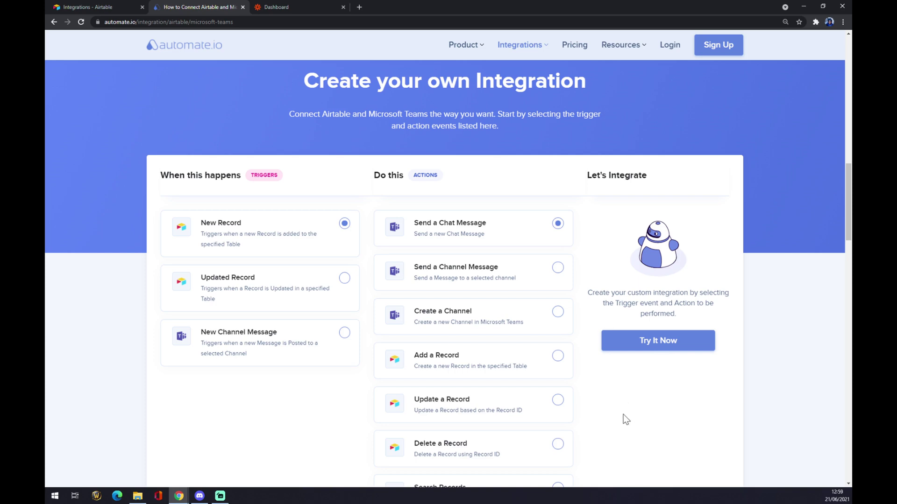
In Zapier, name the new zap 'airtable to teams'
click(275, 7)
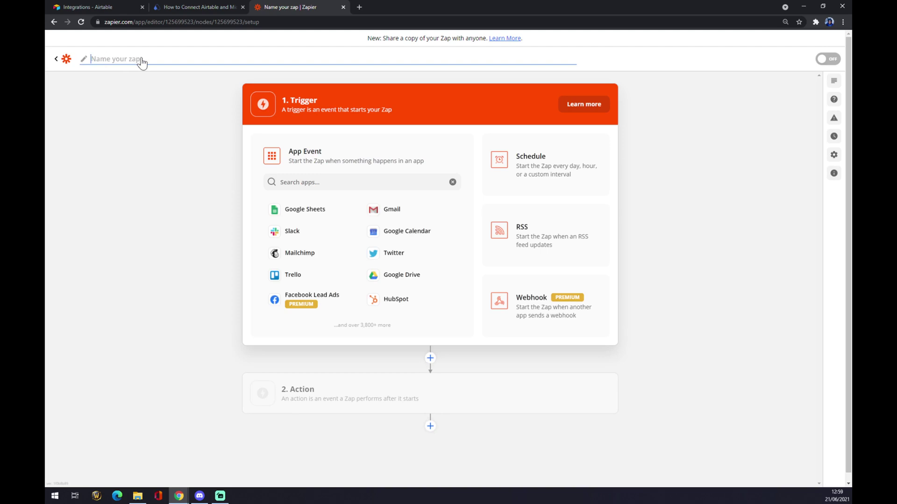
text(airtable to teams)
key(Return)
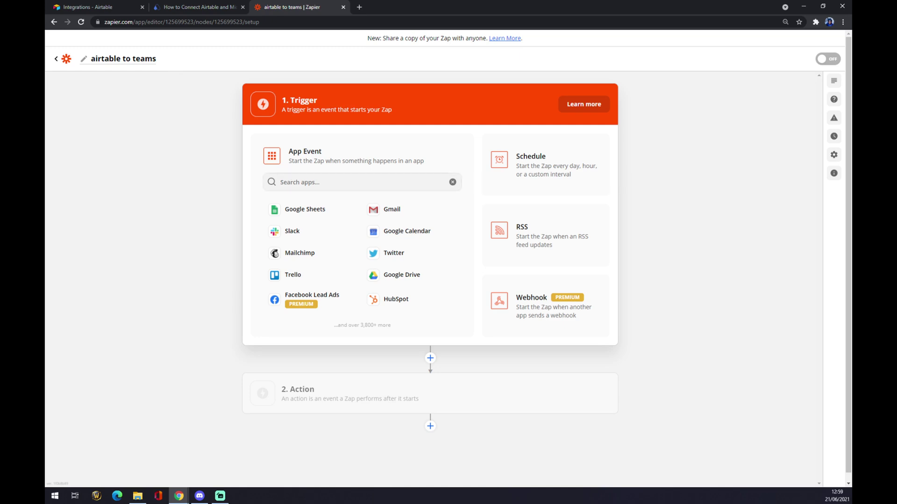
click(280, 182)
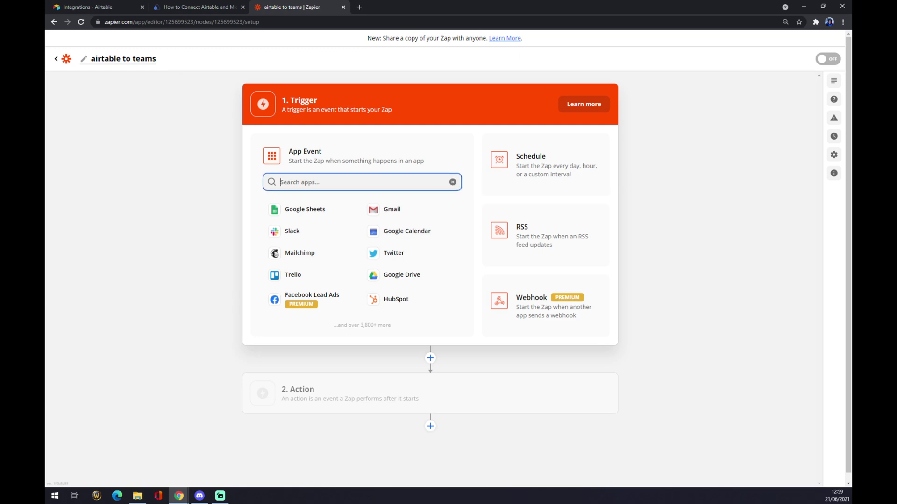
Set the trigger to Airtable's New Record event using the existing Airtable account
text(airtab)
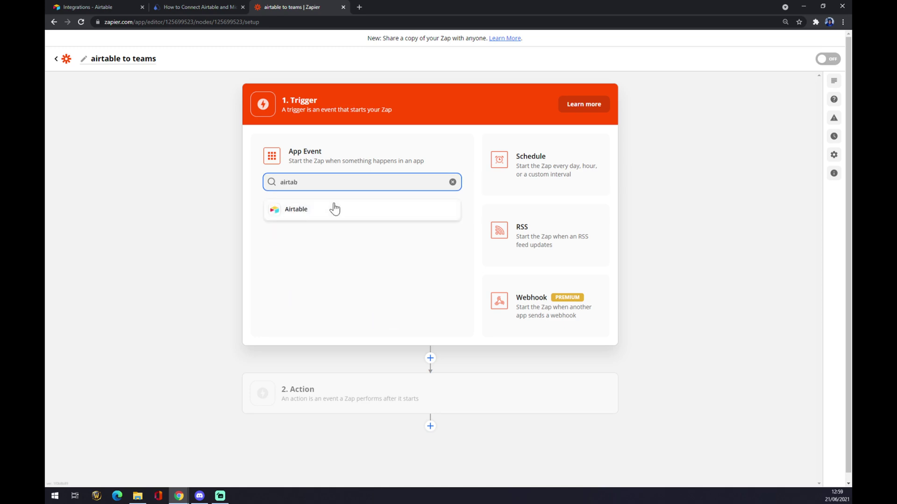
click(330, 208)
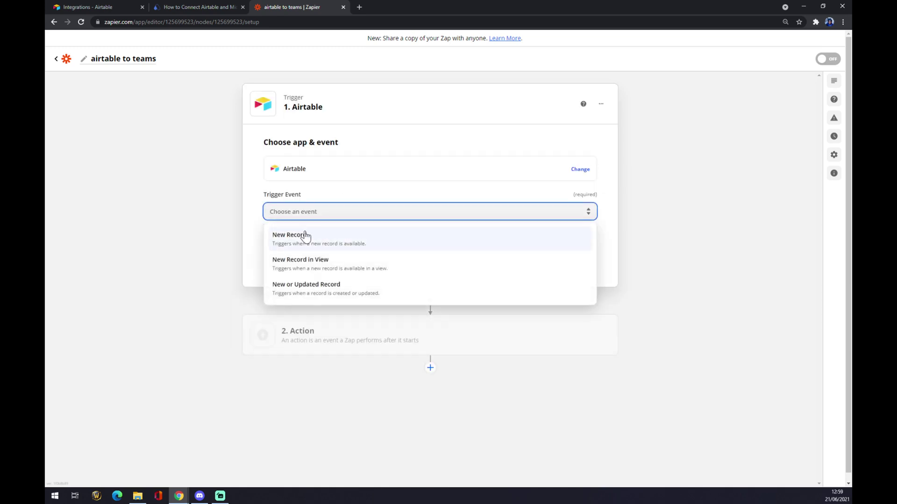
click(296, 235)
click(370, 263)
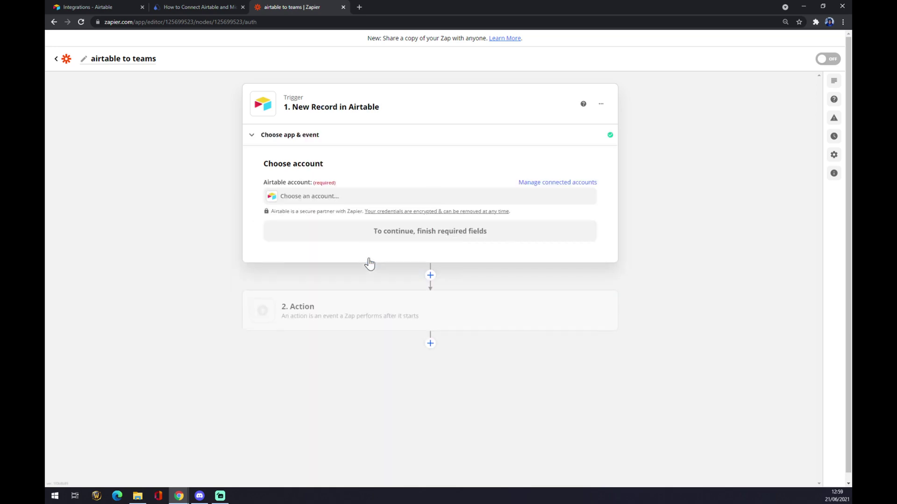
click(299, 202)
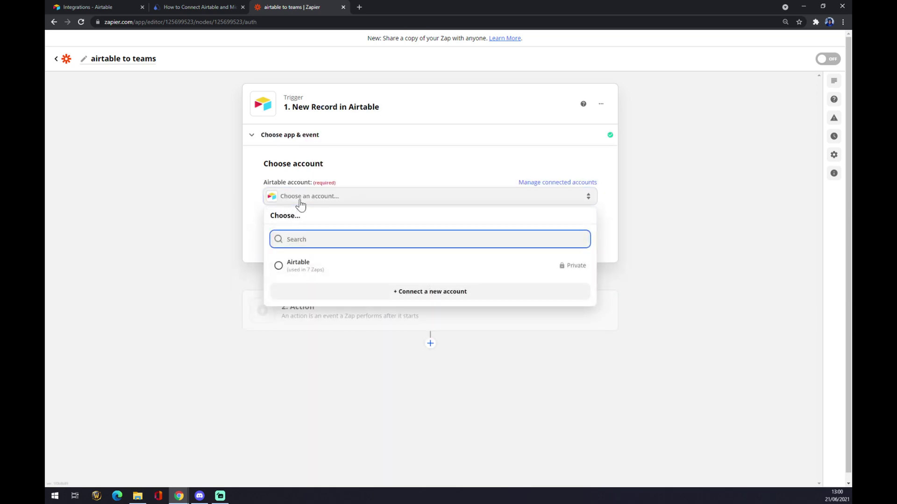
click(332, 266)
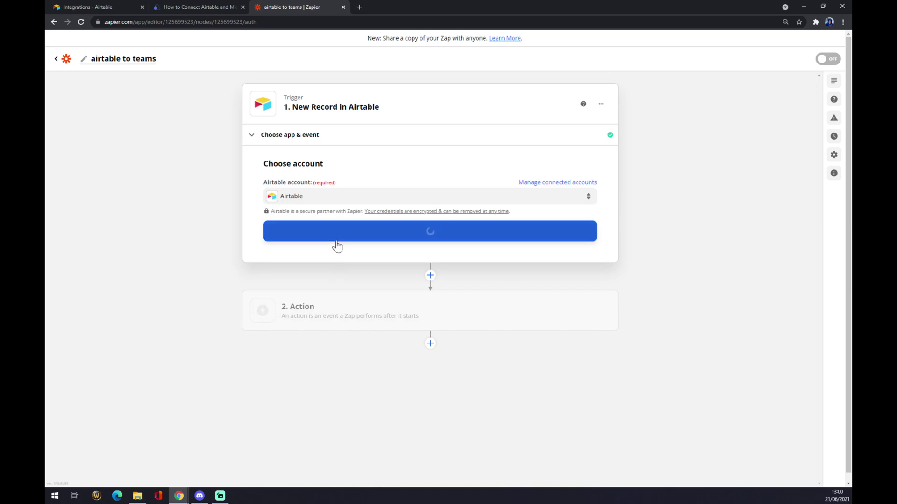
click(370, 236)
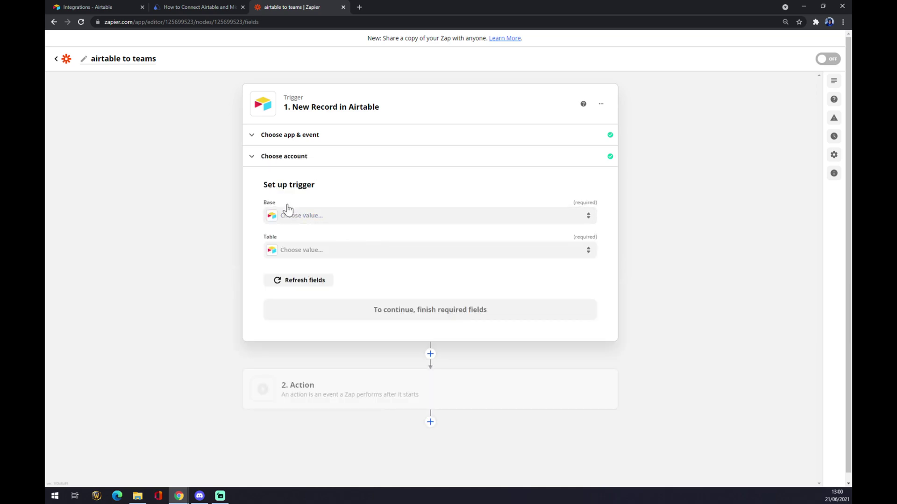
Point the trigger at the User research base and Users table, then continue
click(319, 218)
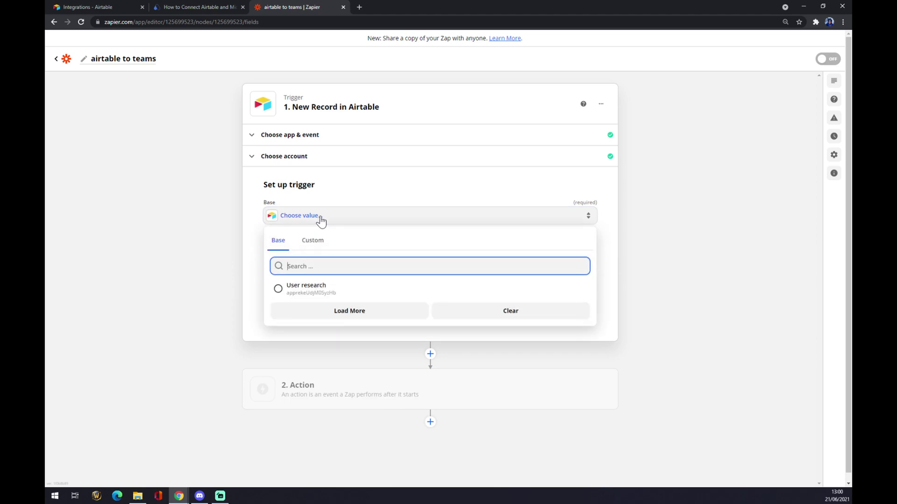
click(316, 292)
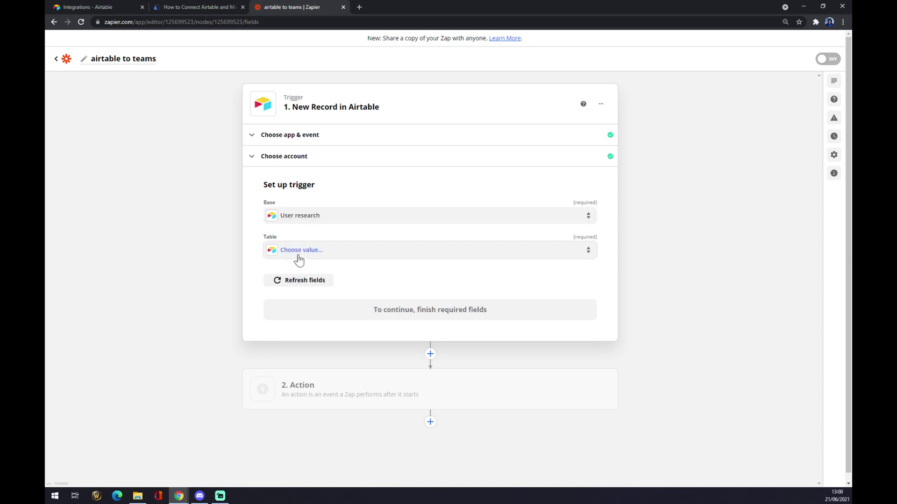
click(304, 216)
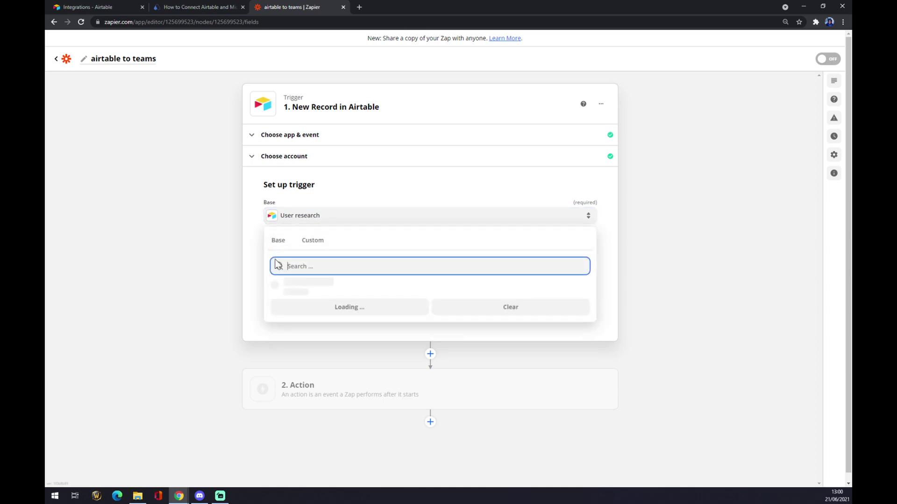
click(301, 286)
click(290, 251)
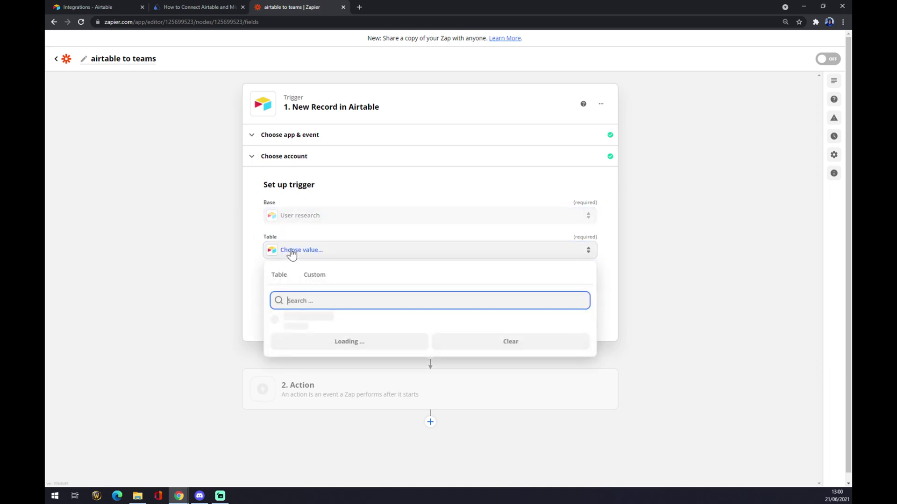
click(306, 346)
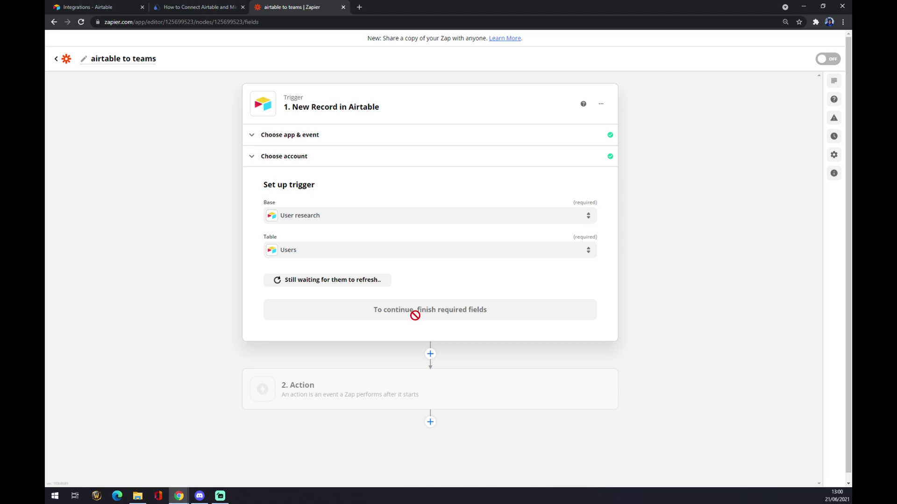
click(436, 315)
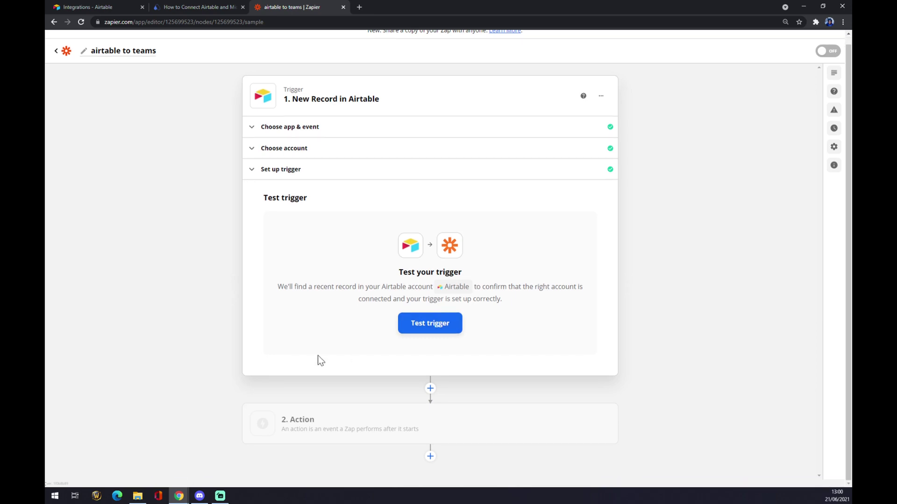
Make step 2 a Microsoft Teams Create Channel action, found by searching 'teams'
click(303, 425)
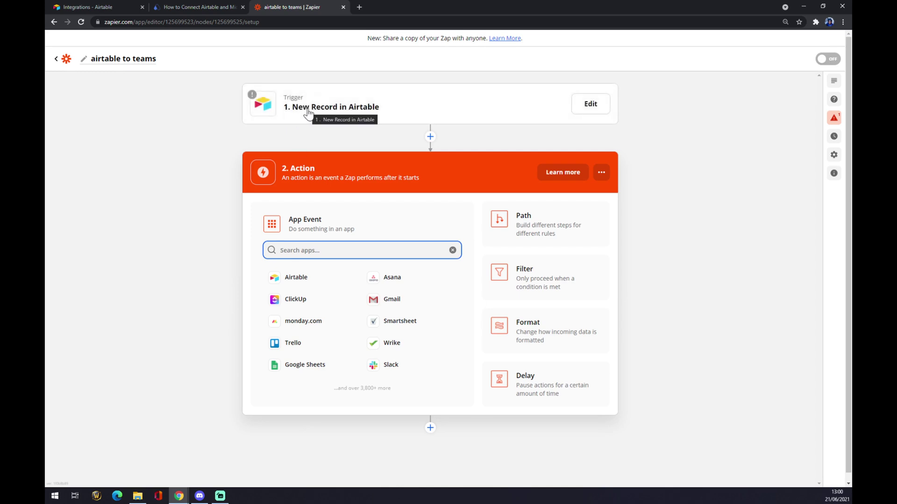
text(teams)
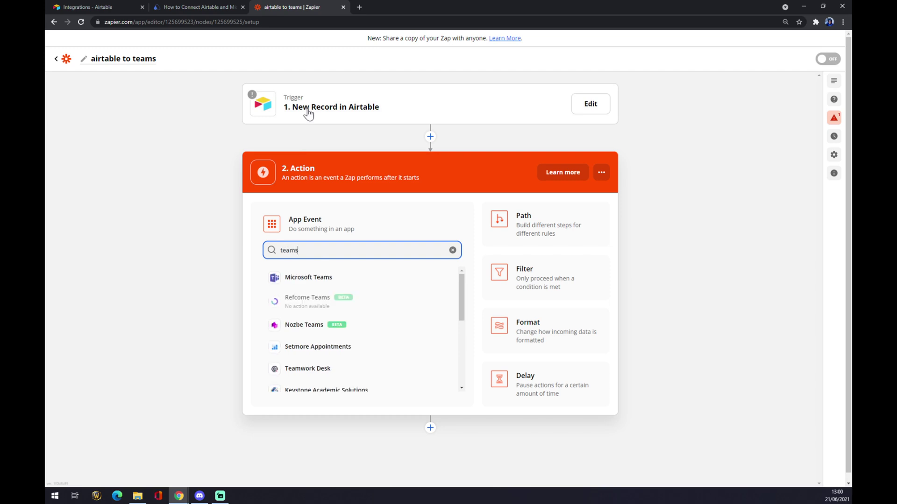
click(335, 280)
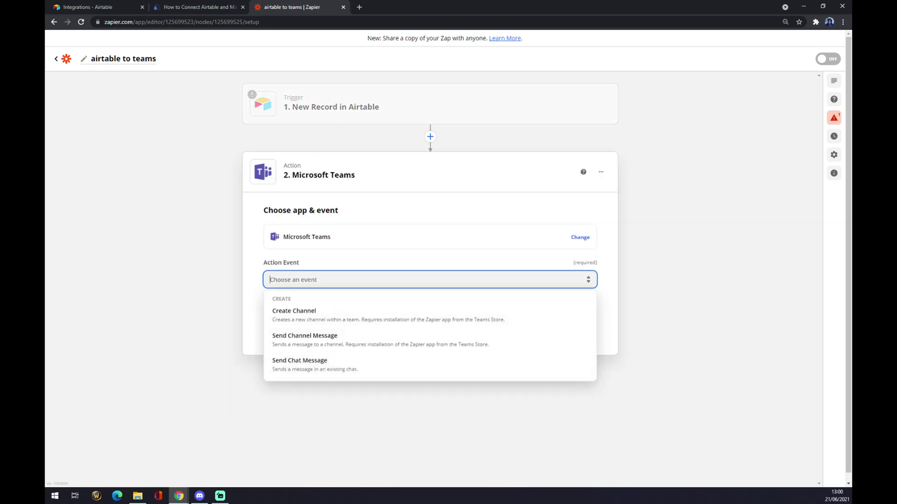
click(322, 311)
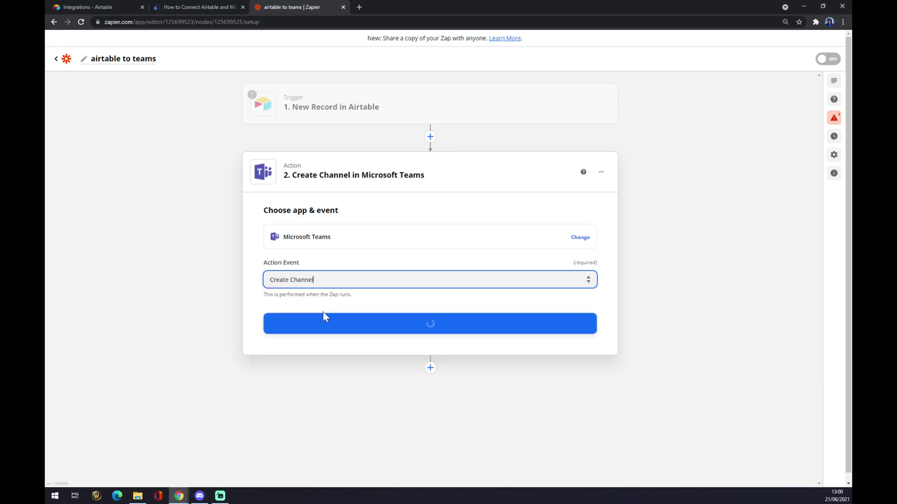
click(362, 326)
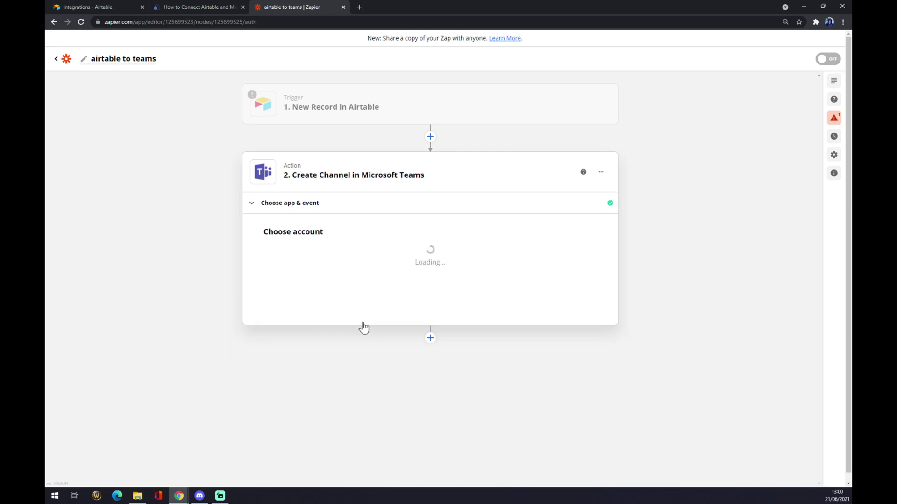